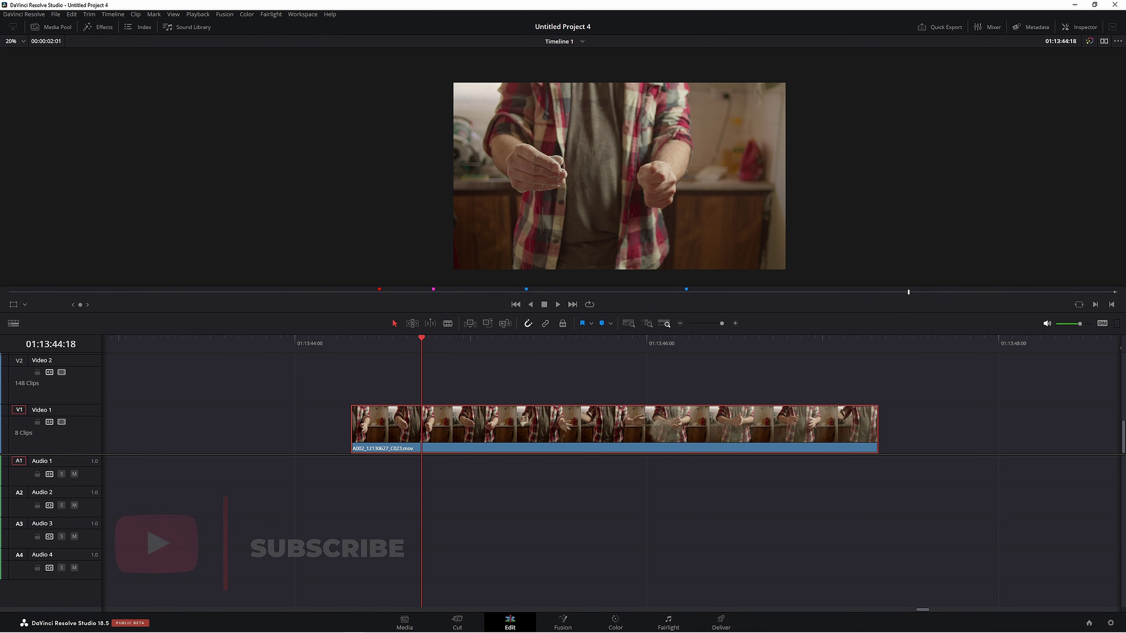
Preview the clip on Video 1, then change its clip speed to 50%.
key("Left")
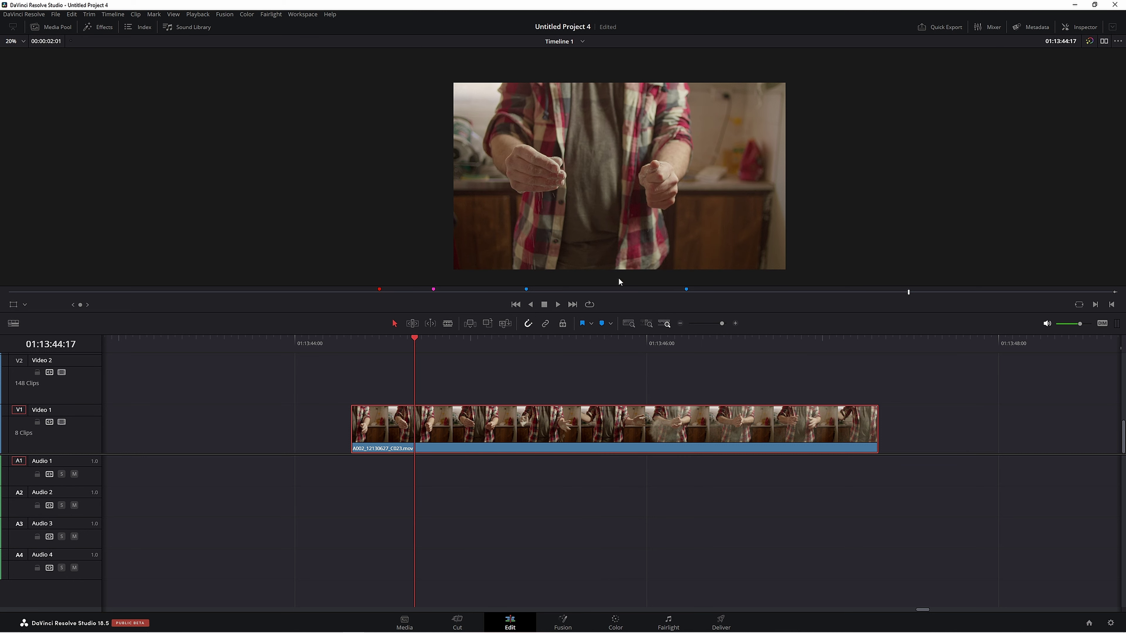
key("space")
key("space")
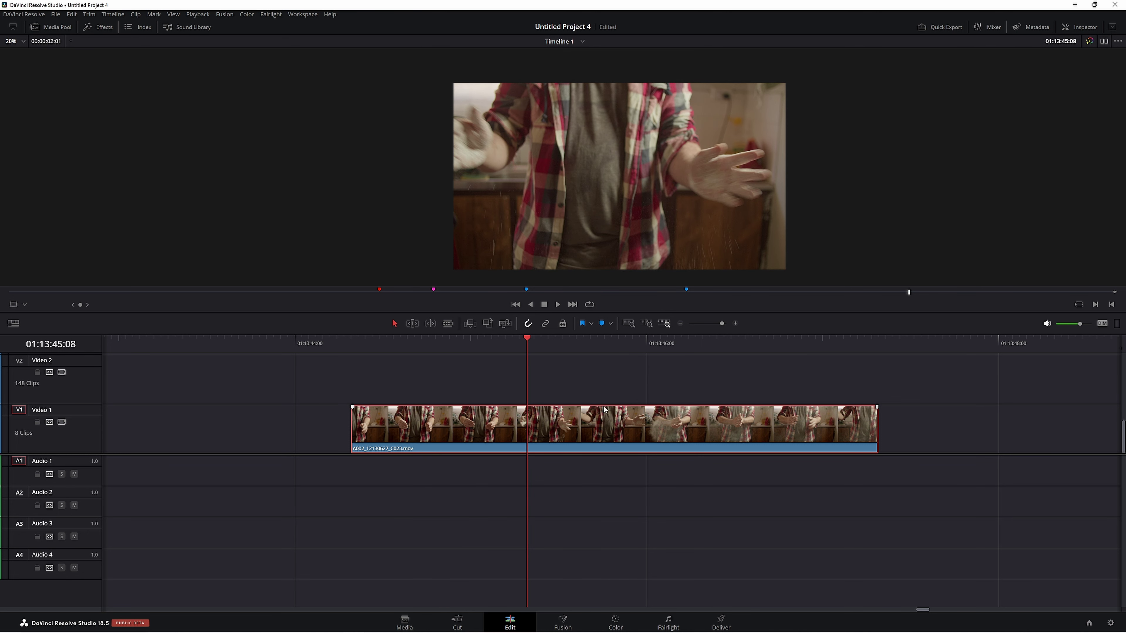
right_click(605, 434)
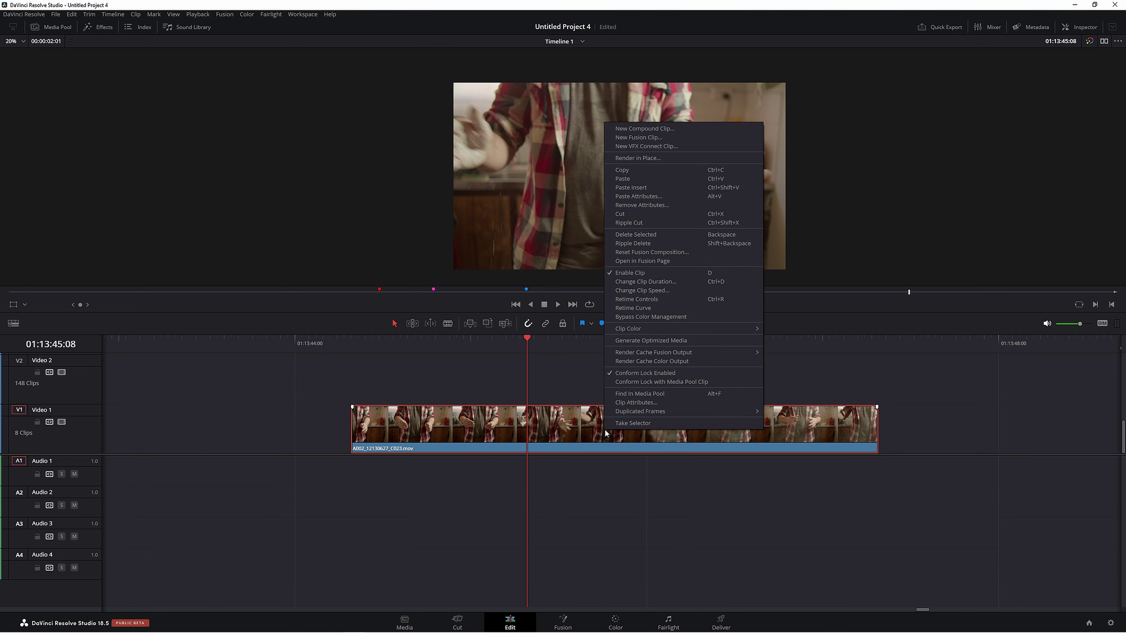
left_click(665, 291)
left_click(597, 294)
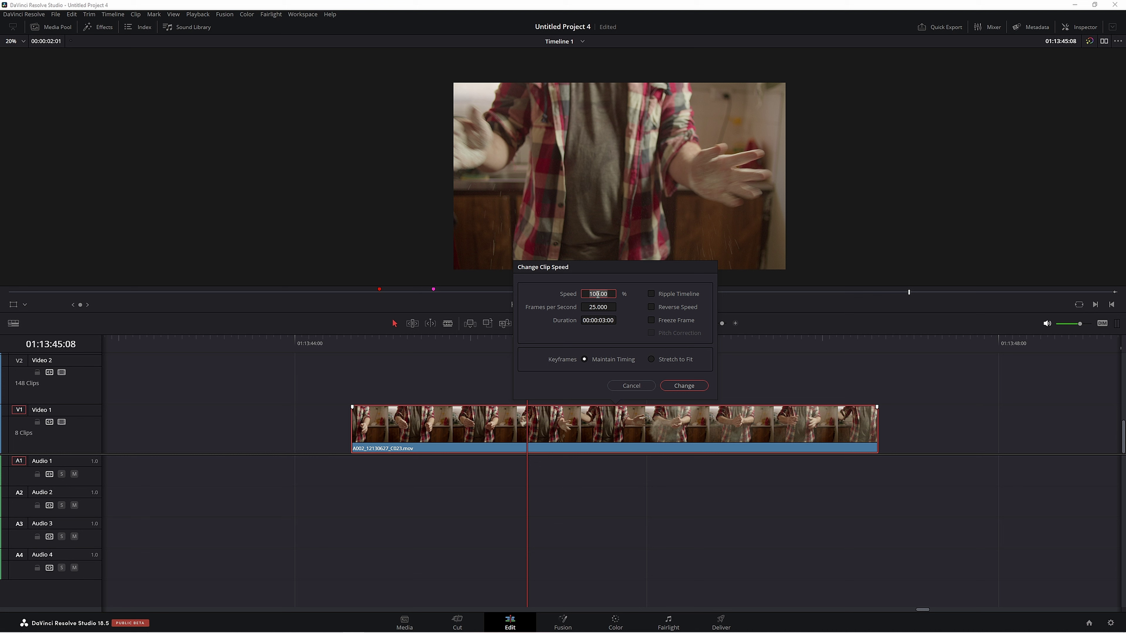
type("50")
left_click(684, 385)
Play the slowed clip from its start and save the project.
left_click(350, 345)
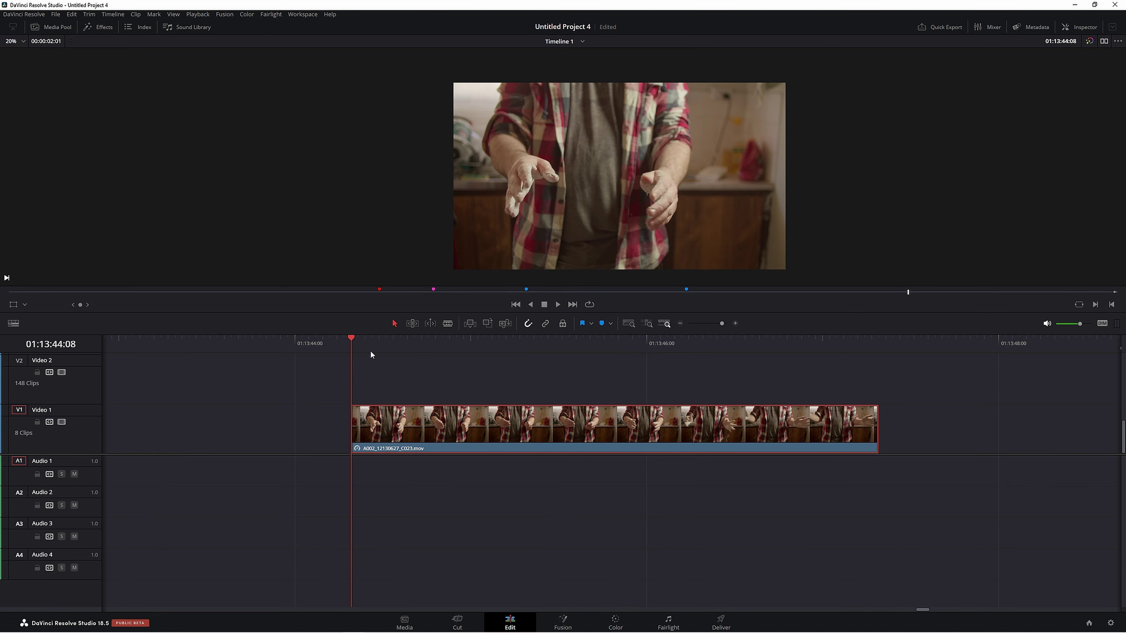
key("space")
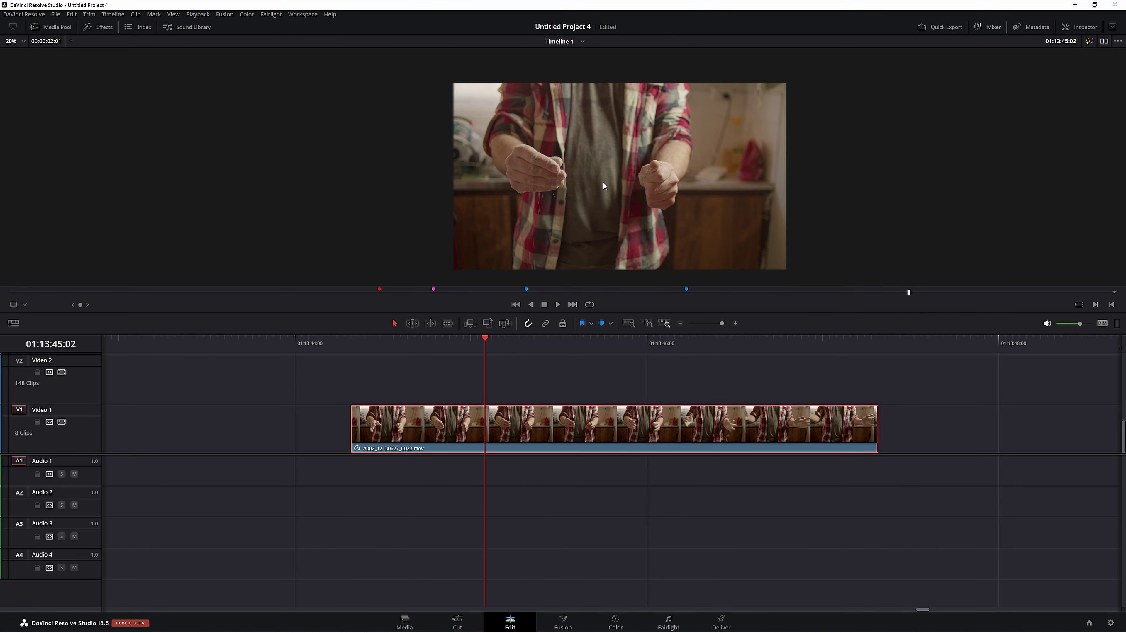
key("ctrl+s")
In Inspector Retime and Scaling, set Retime Process to Optical Flow and Motion Estimation to Speed Warp, then preview.
left_click(1065, 27)
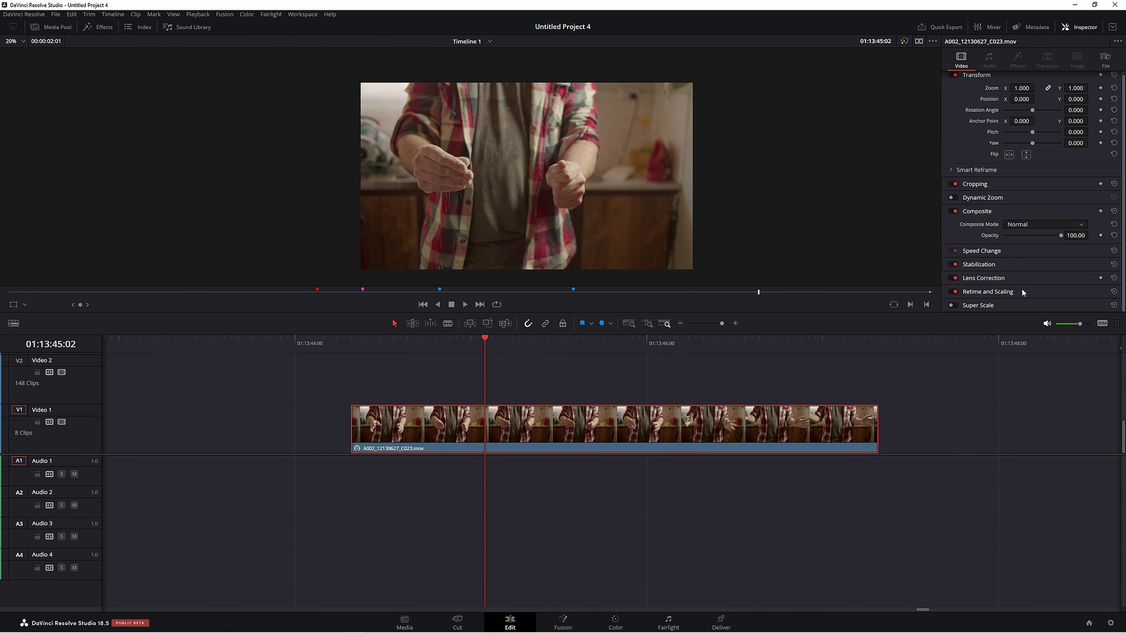
left_click(1025, 291)
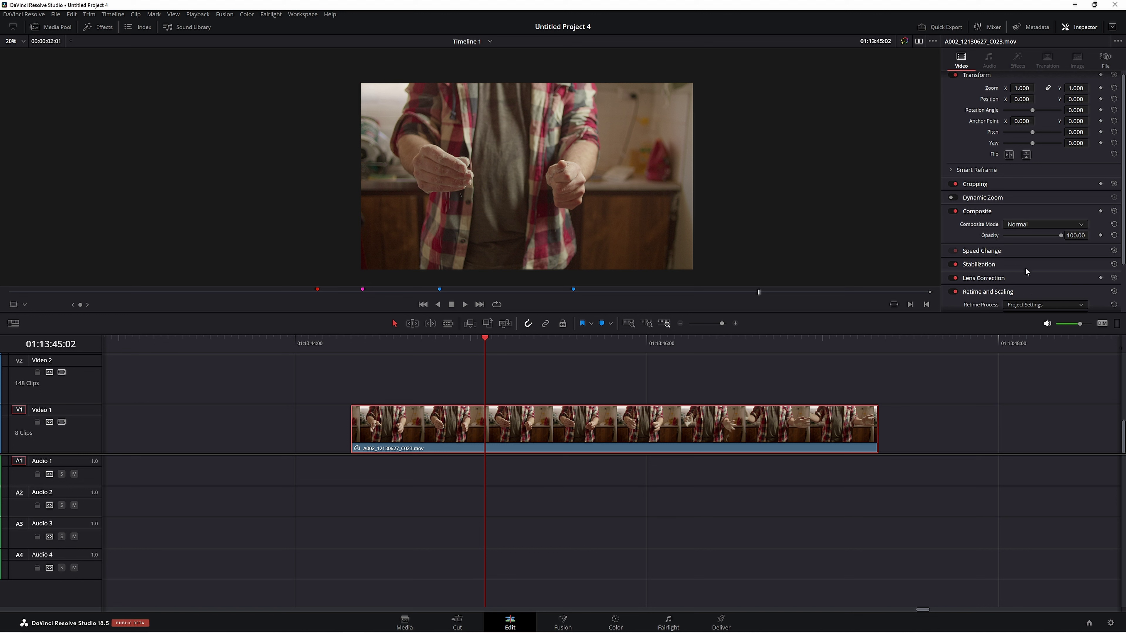
left_click(1035, 246)
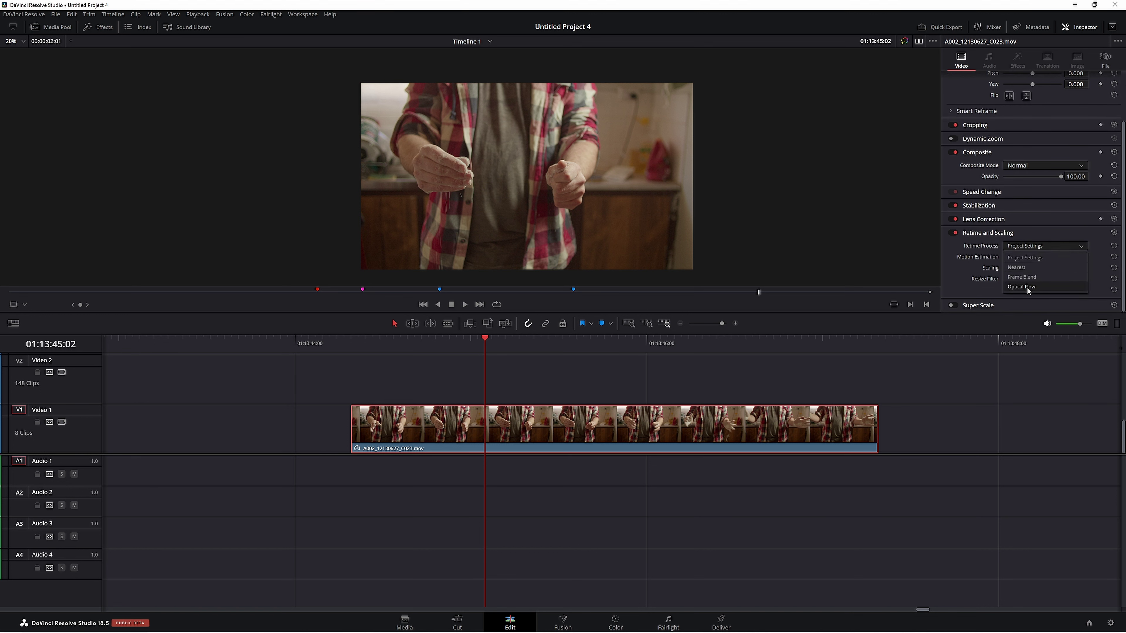
left_click(1027, 288)
left_click(1034, 257)
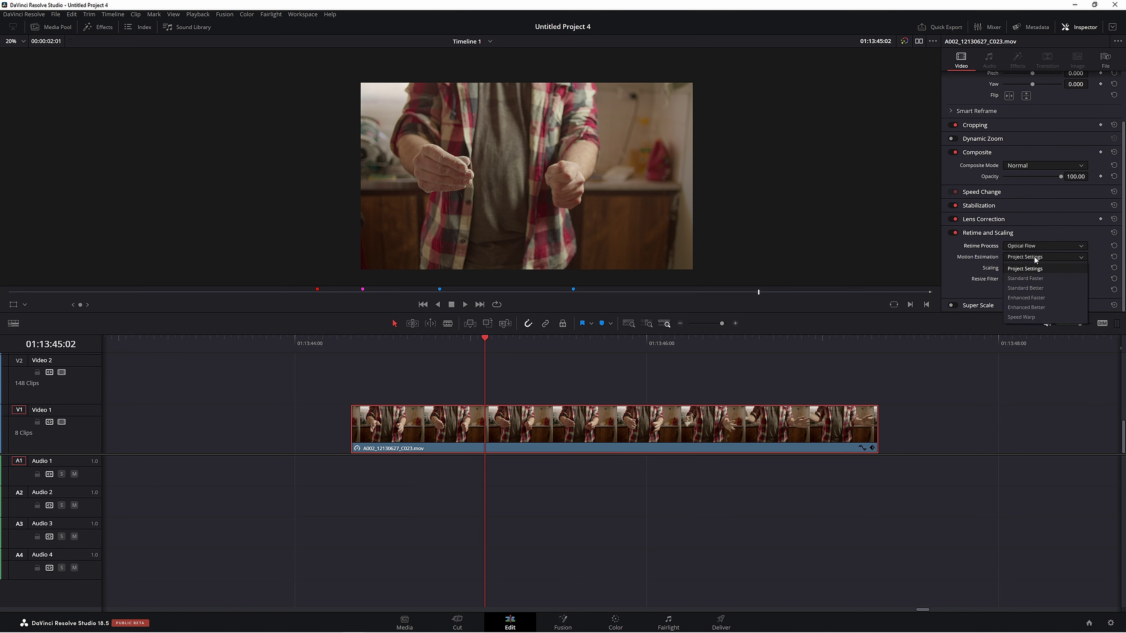
left_click(1027, 317)
left_click(380, 343)
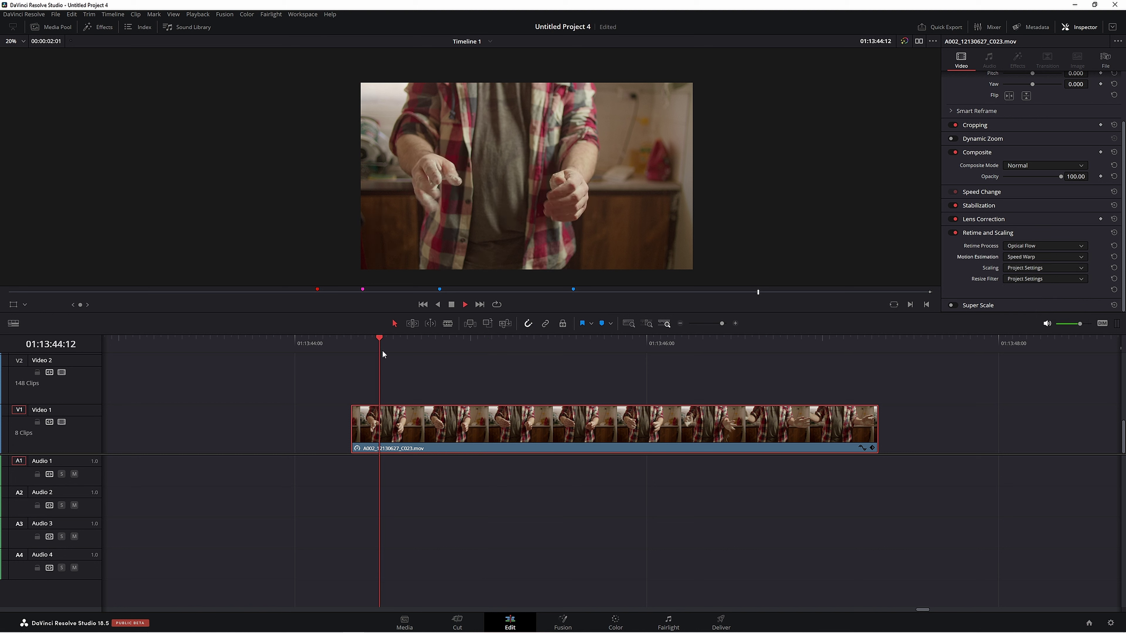
left_click(450, 306)
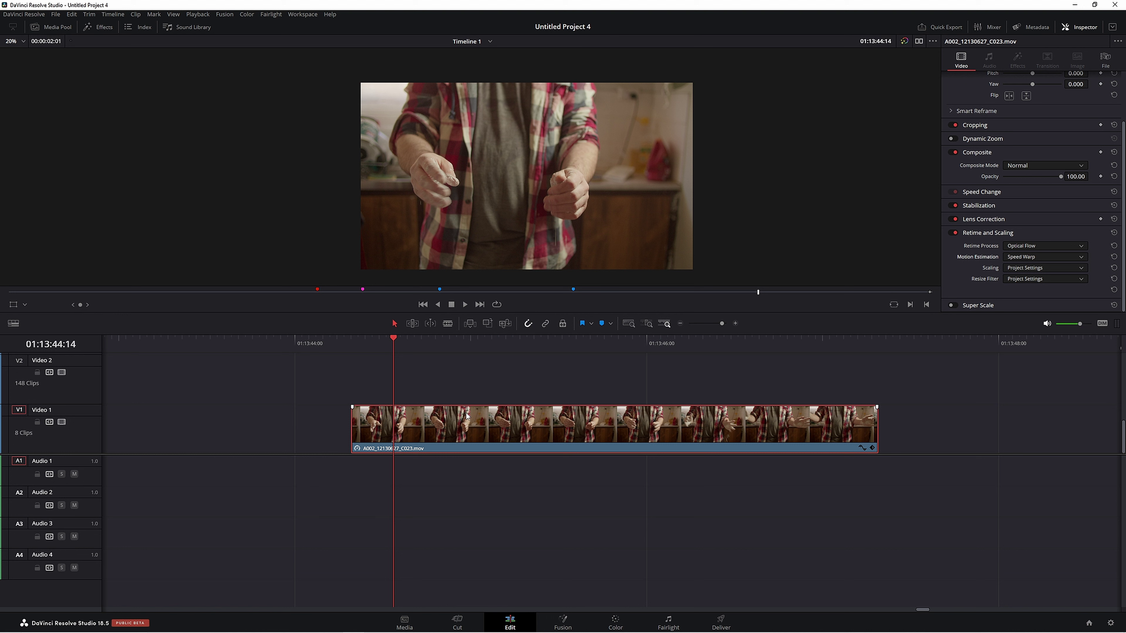
With the playhead at 01:13:45:04, open Render in Place for the clip on Video 1.
left_click(498, 426)
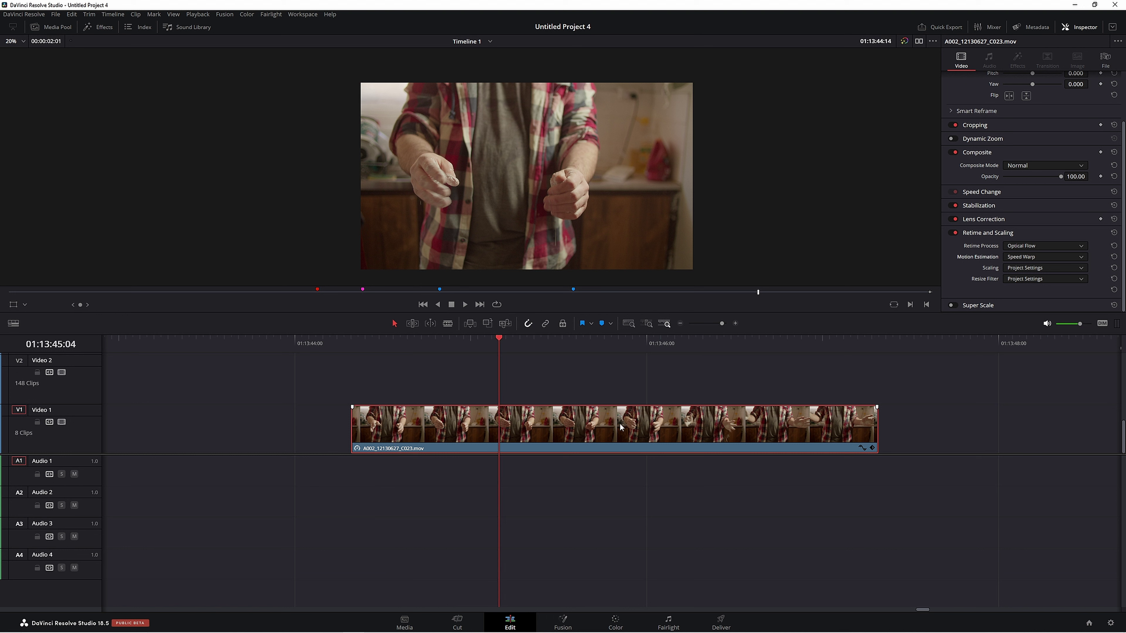
right_click(597, 426)
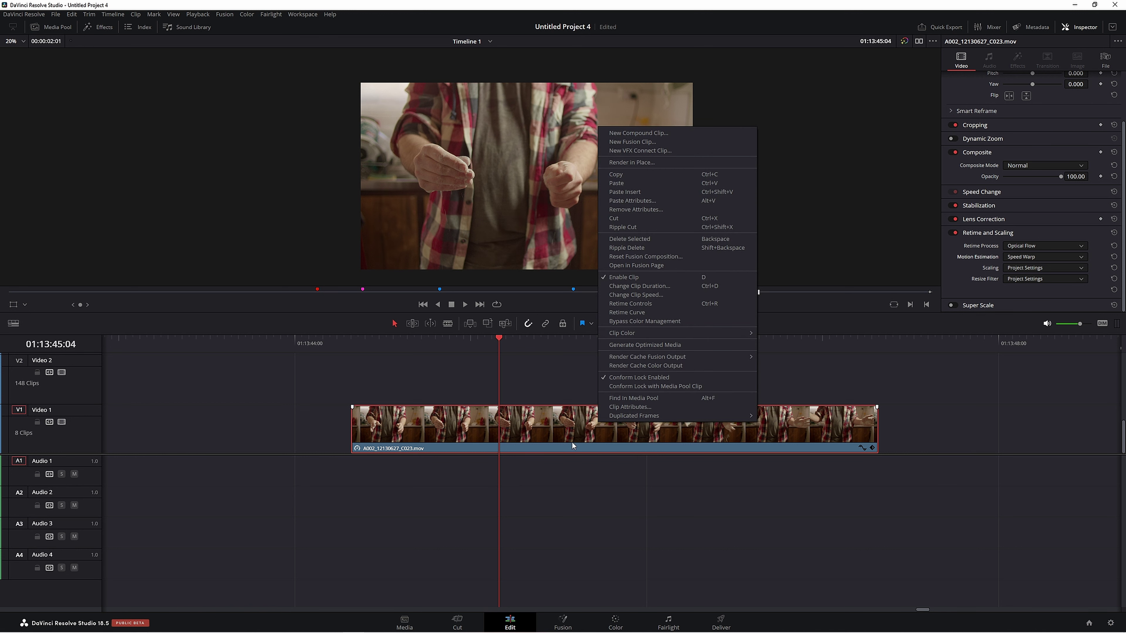
left_click(645, 164)
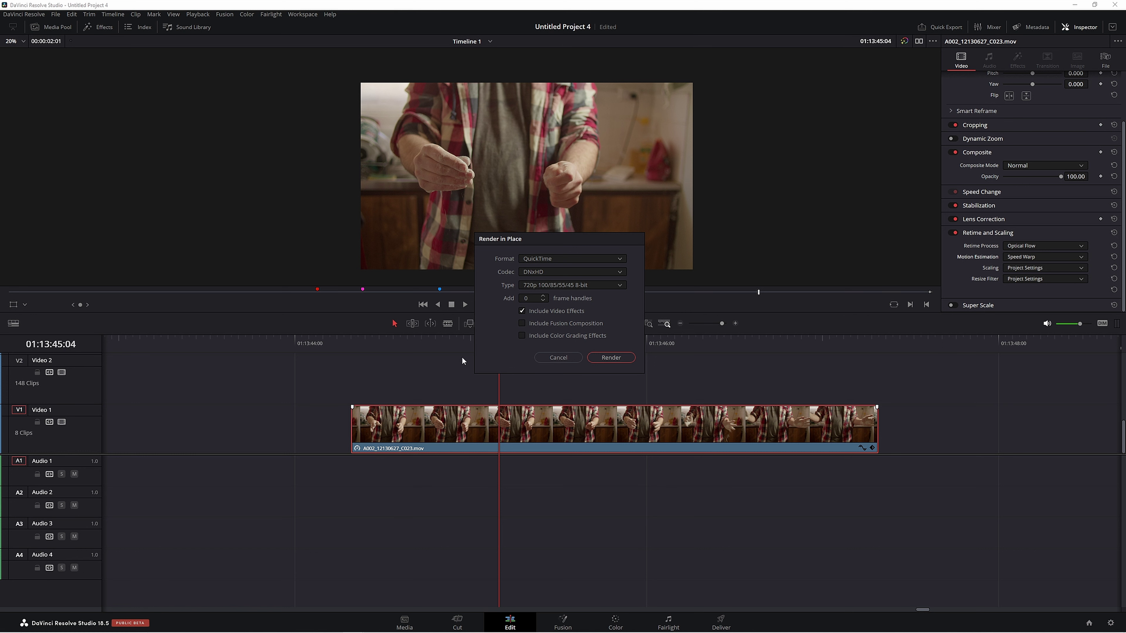
Render the clip into the Render In Place folder, replacing it with the Render 3 clip.
left_click(616, 357)
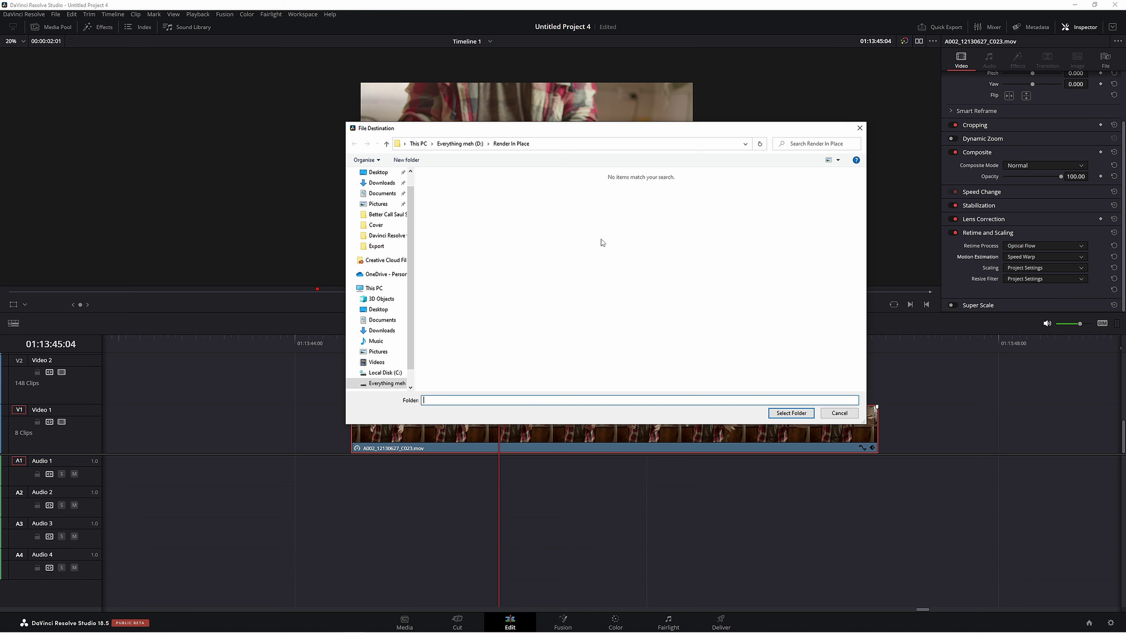
left_click(790, 413)
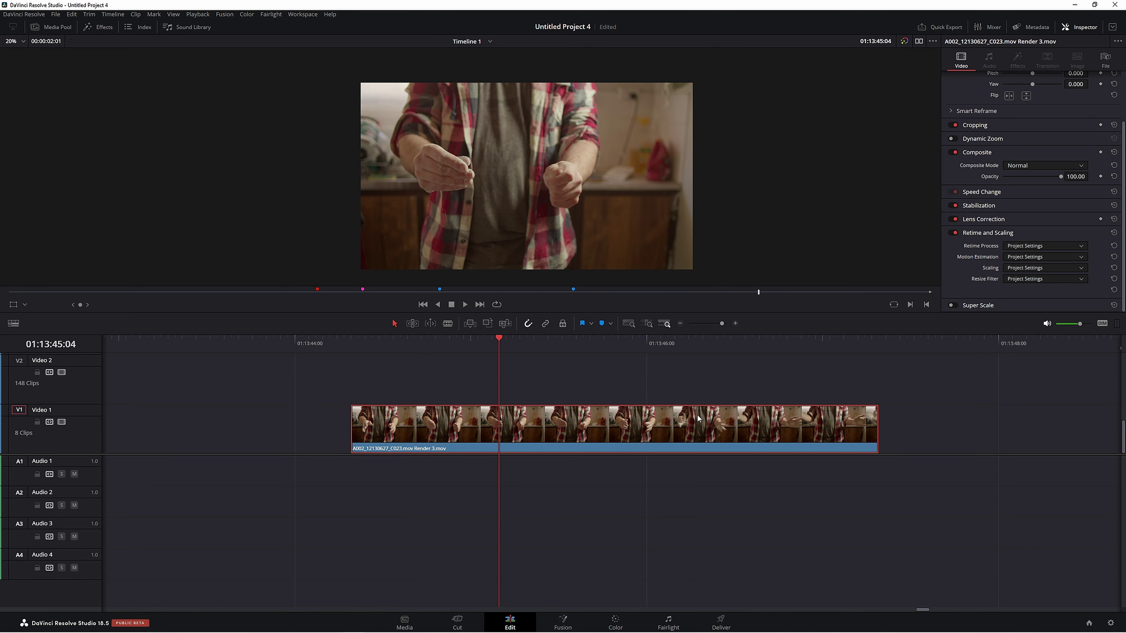
Scrub and play the rendered Render 3 clip, stopping at frame 01:13:45:11.
left_click(353, 345)
left_click_drag(352, 345, 490, 410)
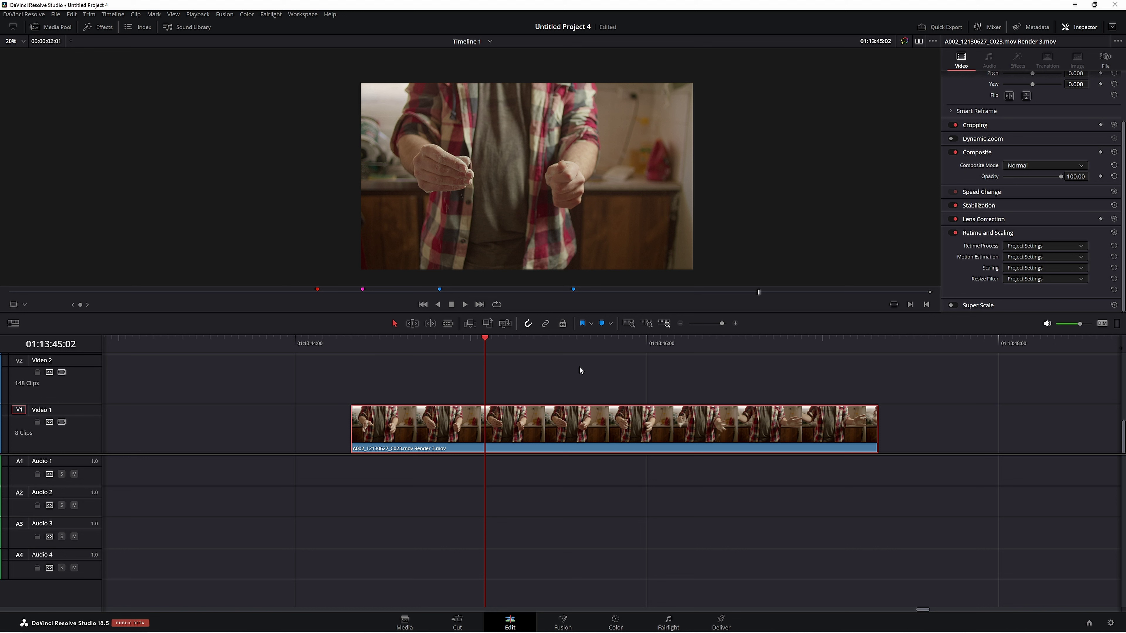
left_click(363, 351)
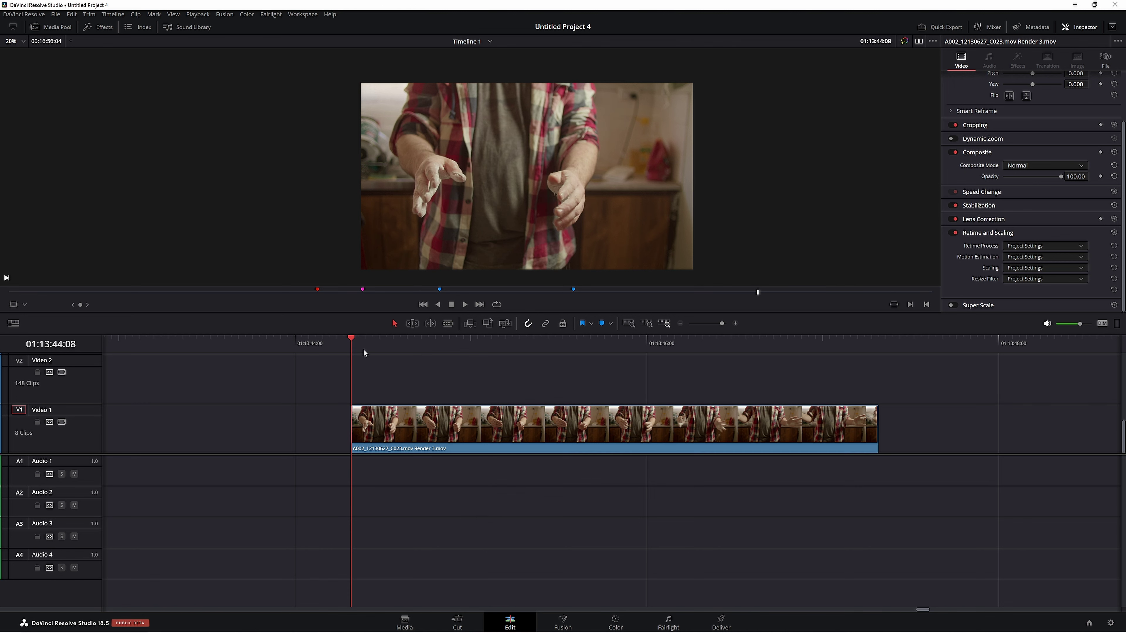
key("space")
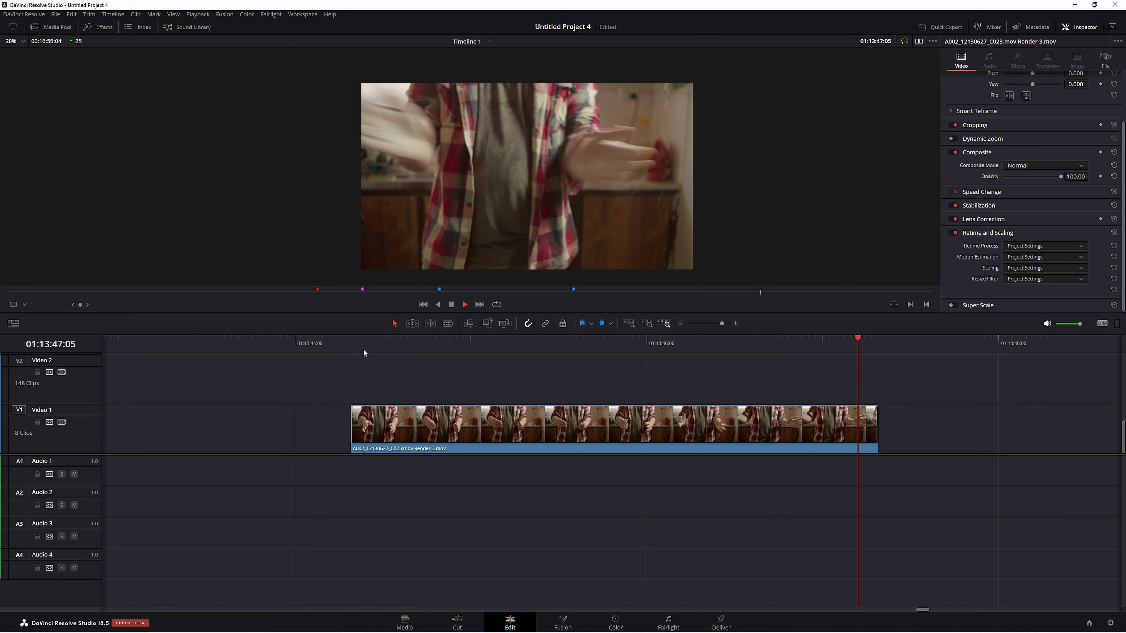
left_click_drag(454, 348, 545, 358)
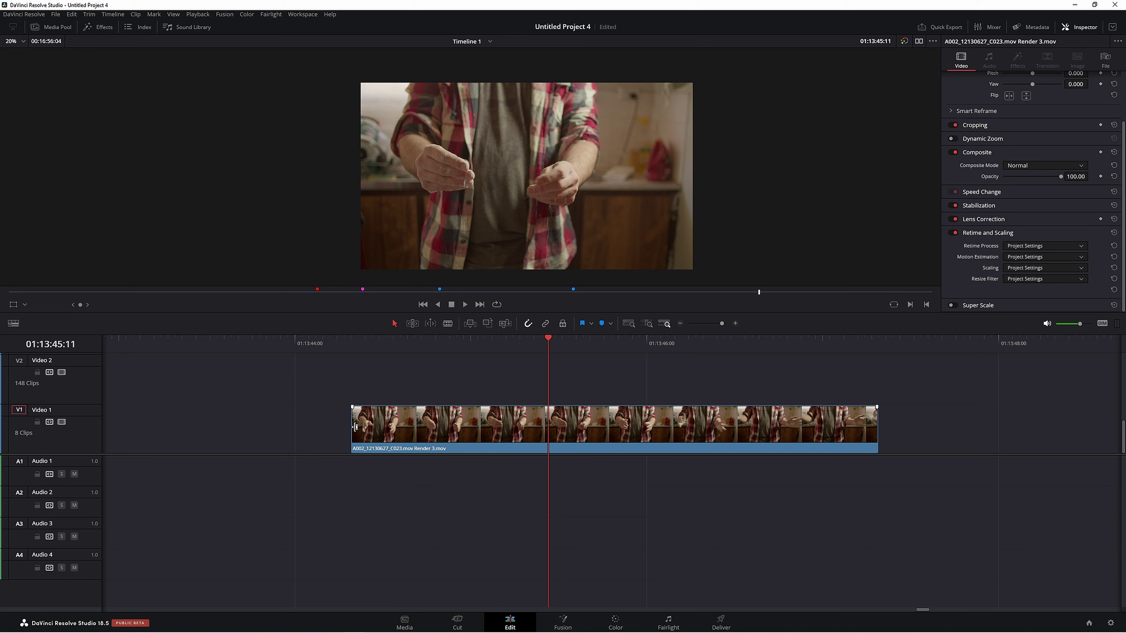
Trim the clip's head so it starts later, then play and scrub the trimmed clip.
left_click_drag(353, 428, 450, 428)
key("space")
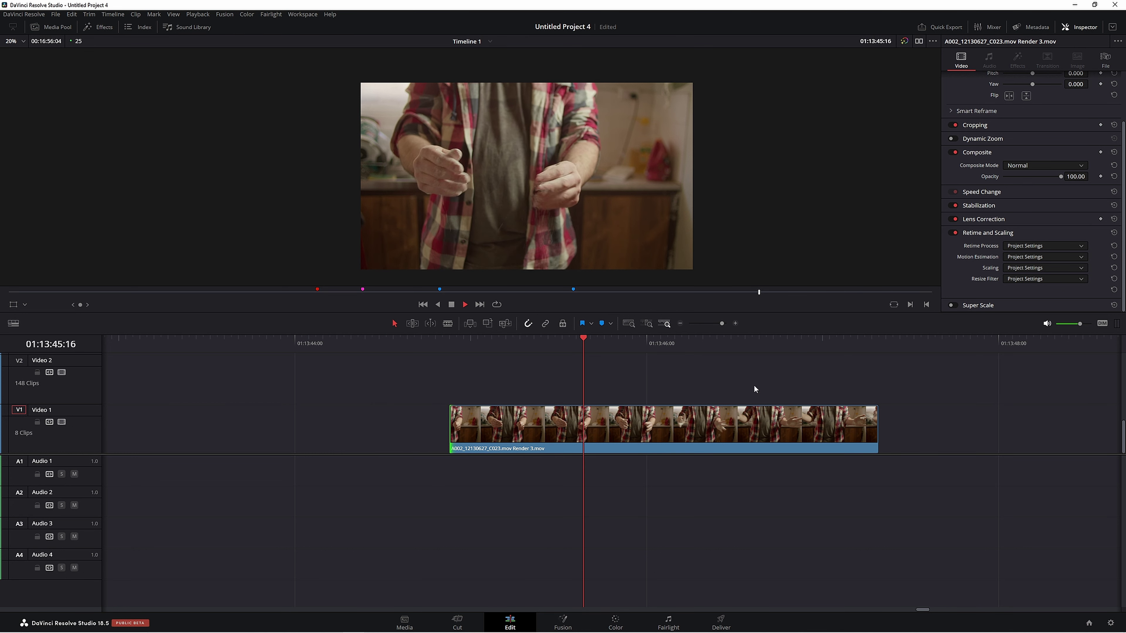
left_click_drag(708, 368, 540, 377)
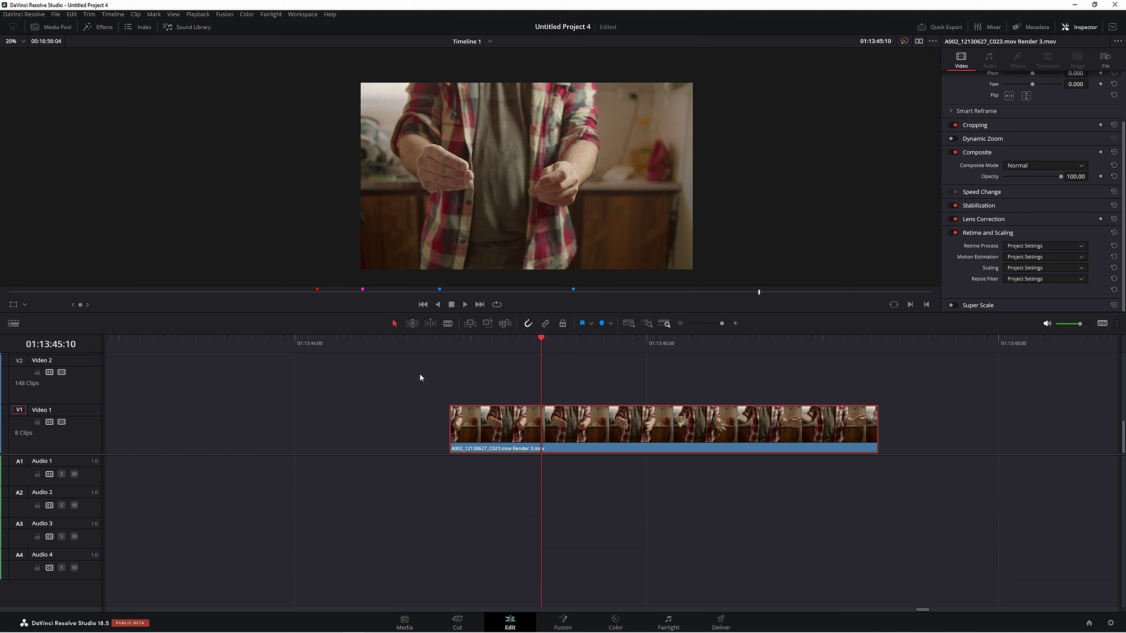
left_click(464, 346)
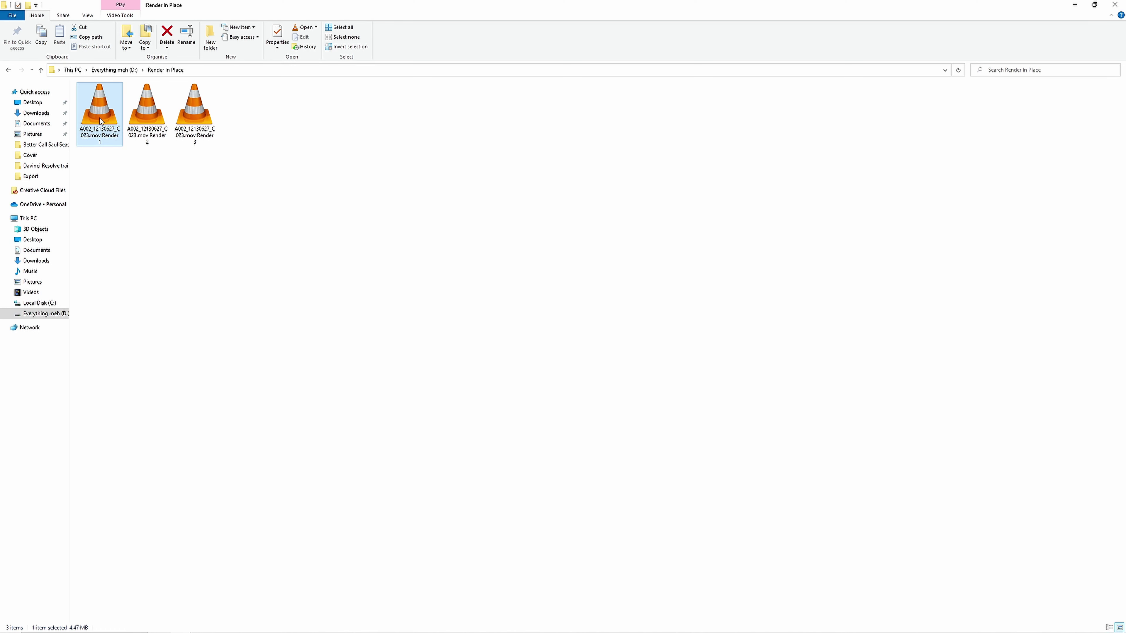
In the Render In Place folder, select the Render 2 file and then clear the selection.
left_click(140, 118)
left_click(392, 261)
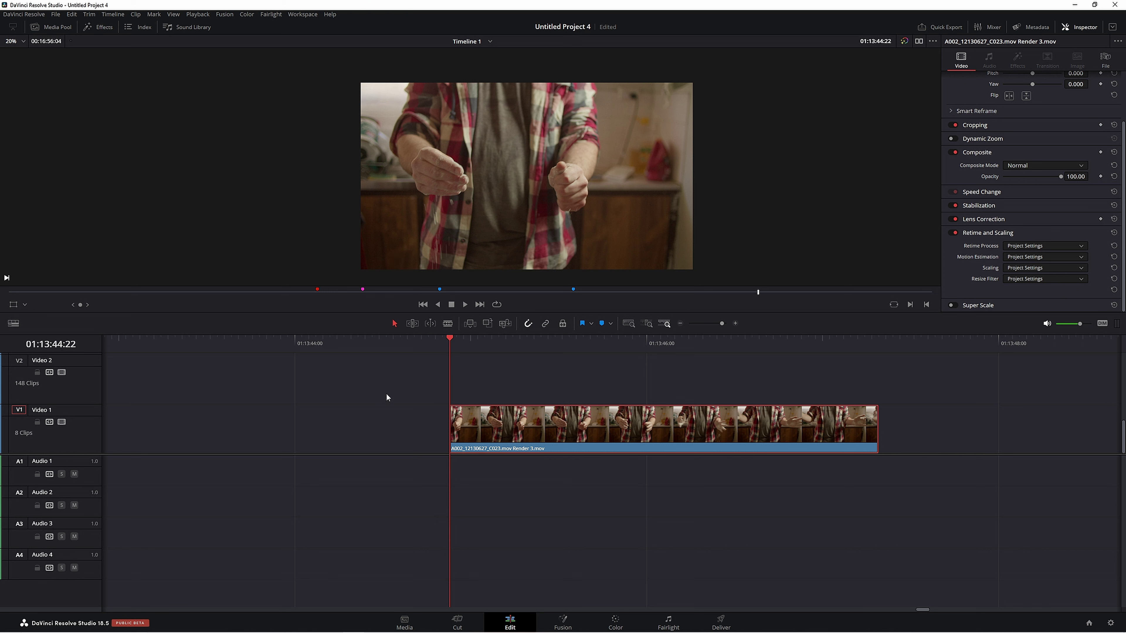
Scrub the clip, then delete all render cache via Playback > Delete Render Cache > All.
left_click_drag(495, 352, 562, 355)
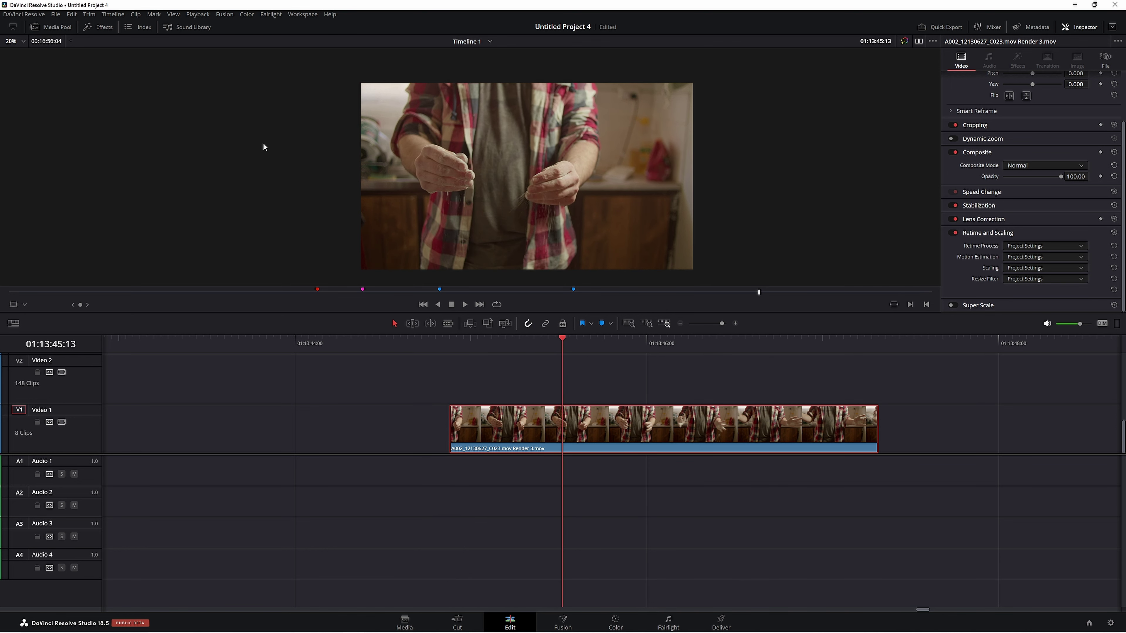
left_click(196, 14)
mouse_move(231, 69)
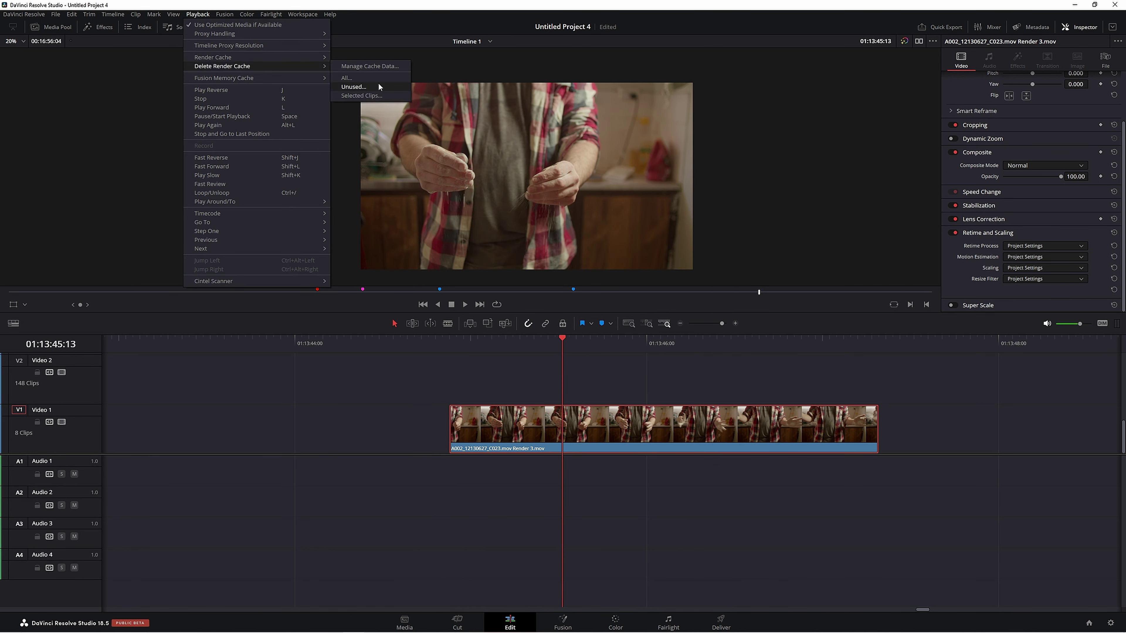
left_click(355, 79)
left_click(624, 347)
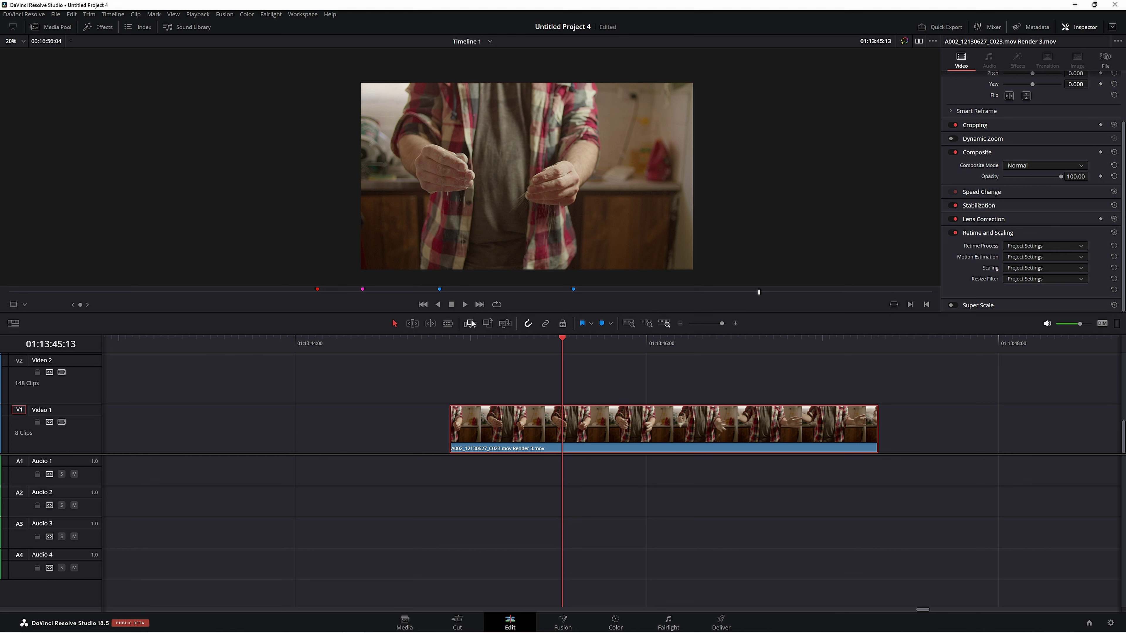
Drag the Render 3 clip's left edge earlier, fine-tune its start, scrub, and reselect the clip.
key("Left")
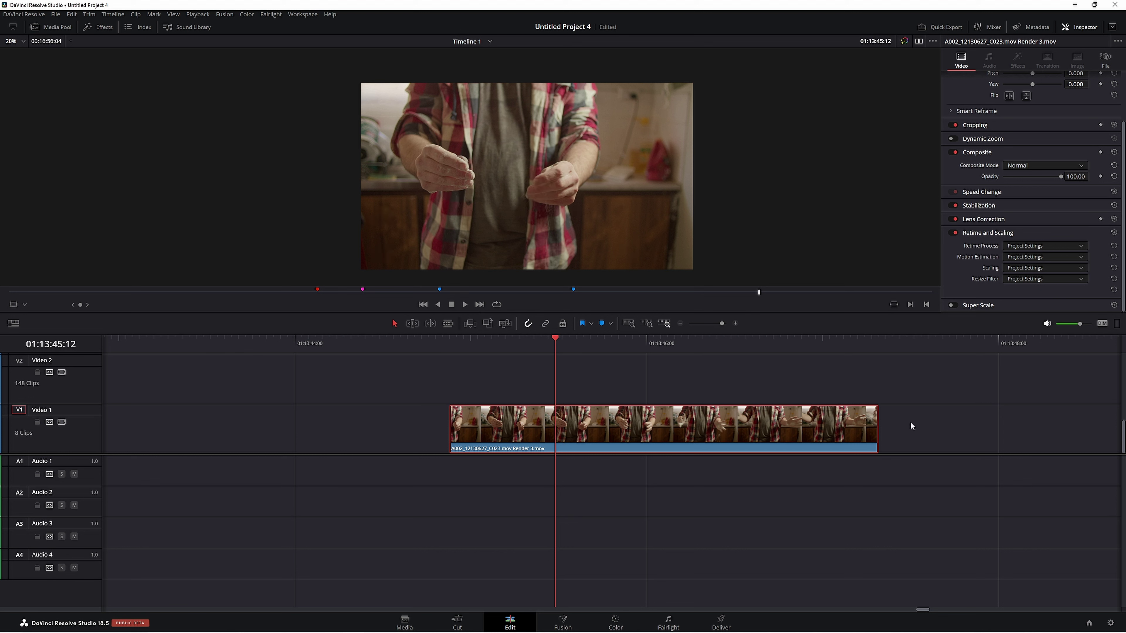
left_click(878, 428)
key("space")
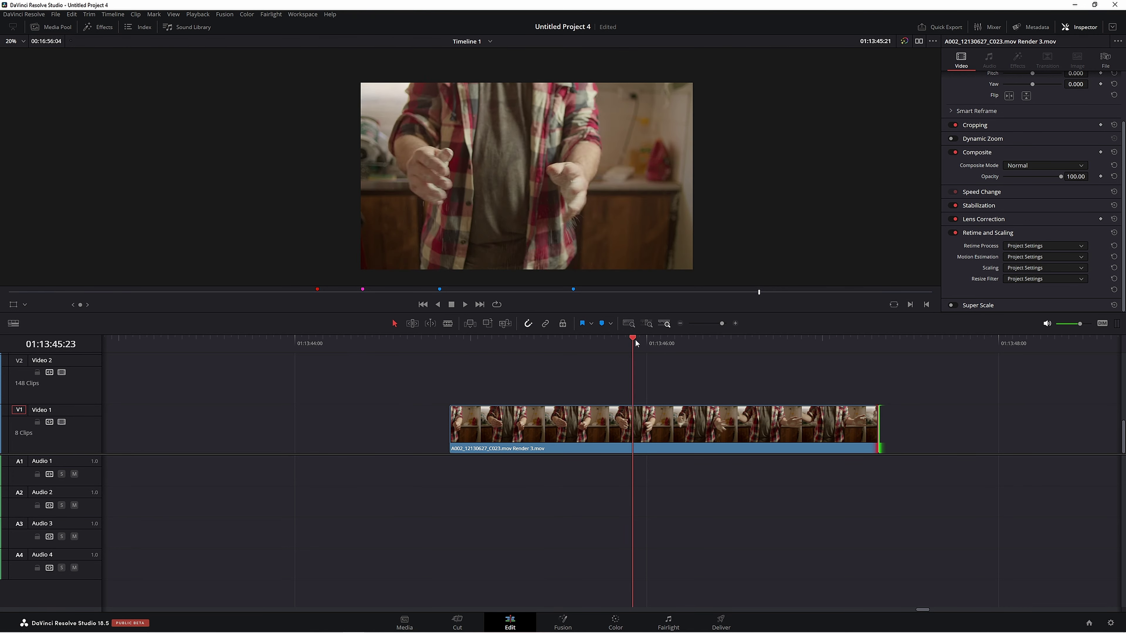
left_click_drag(451, 429, 306, 439)
left_click(409, 415)
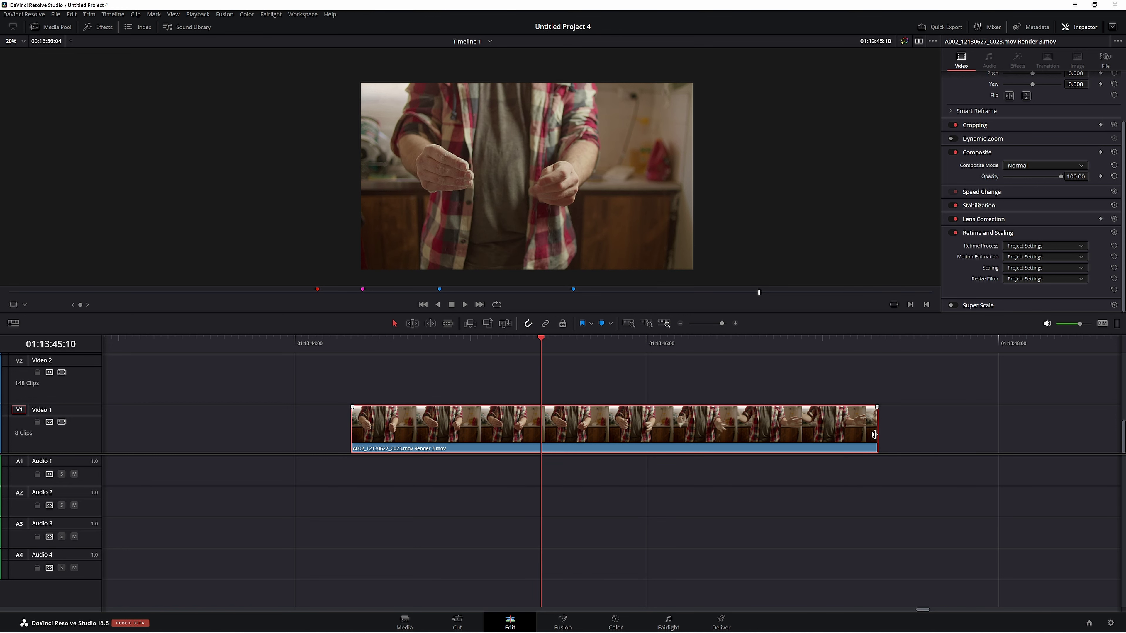
mouse_move(353, 421)
left_mouse_down()
mouse_move(265, 425)
mouse_move(395, 426)
mouse_move(358, 426)
left_mouse_up()
left_click_drag(590, 346, 526, 358)
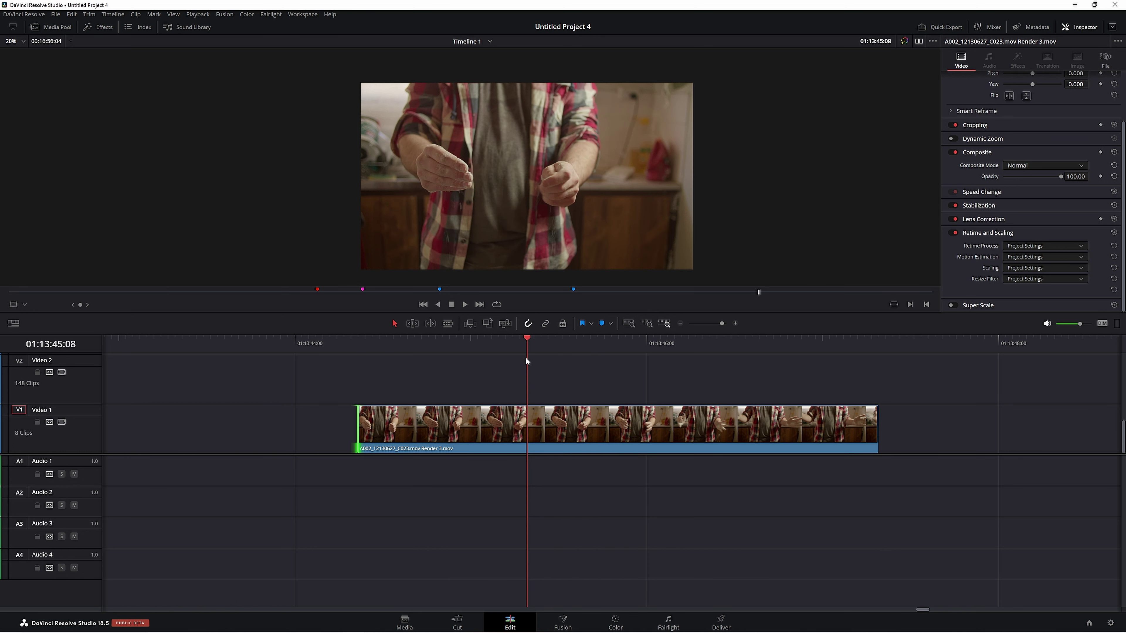
left_click(607, 437)
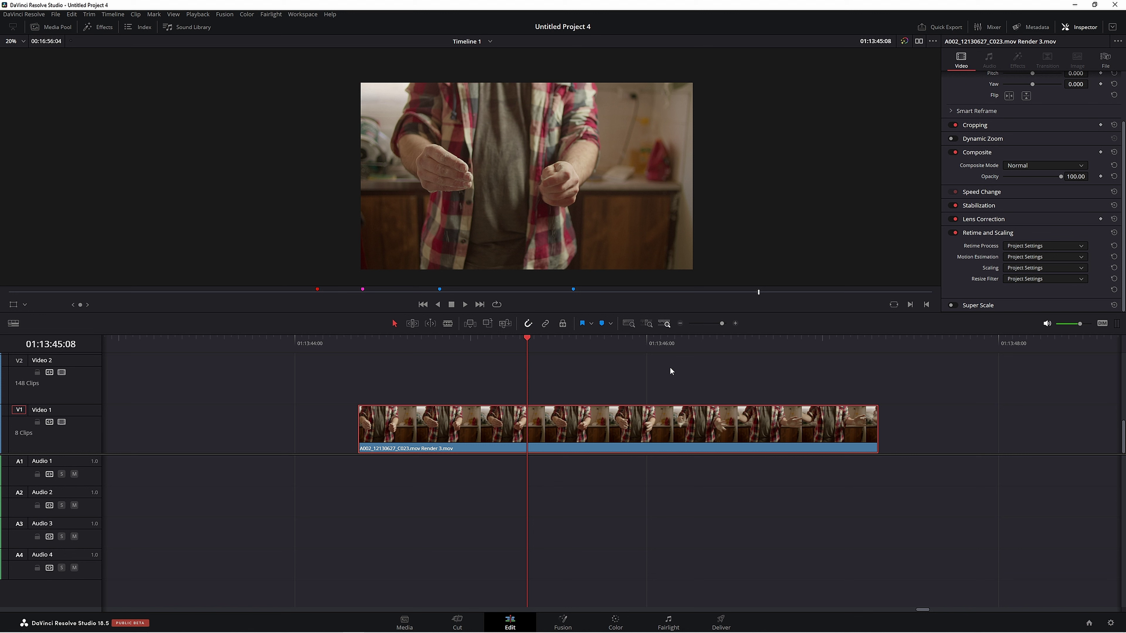
Show the clip's File details in the Inspector: DNxHD 45 720p, 1280 x 720, 25 fps.
left_click(1105, 59)
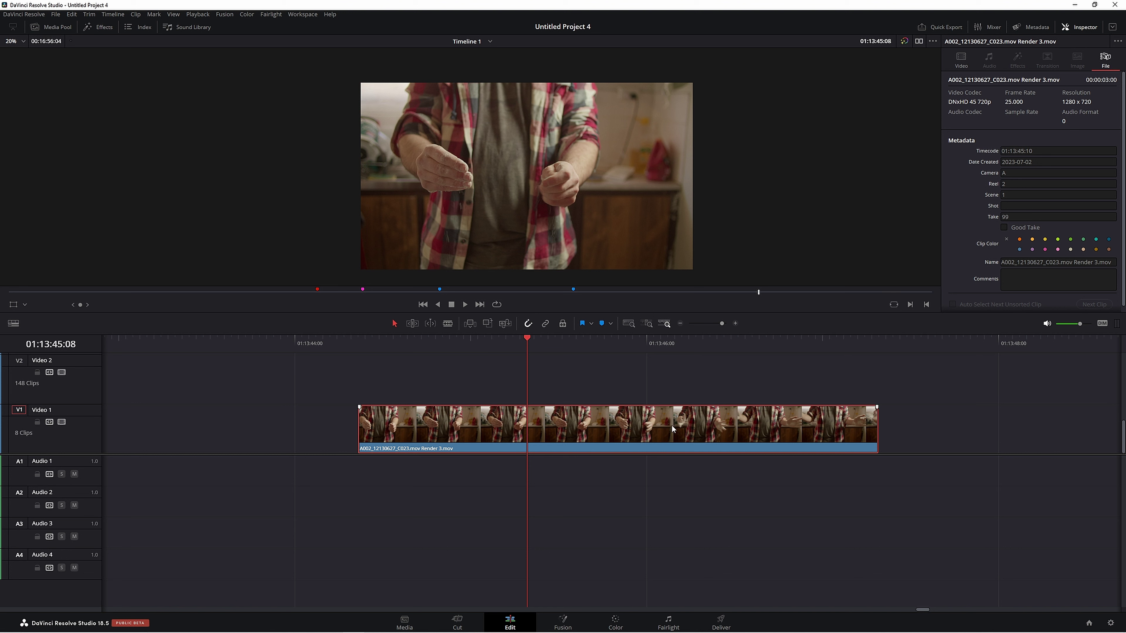
Decompose the render to the original A002_12130627_C023.mov clip and trim its tail shorter.
right_click(664, 447)
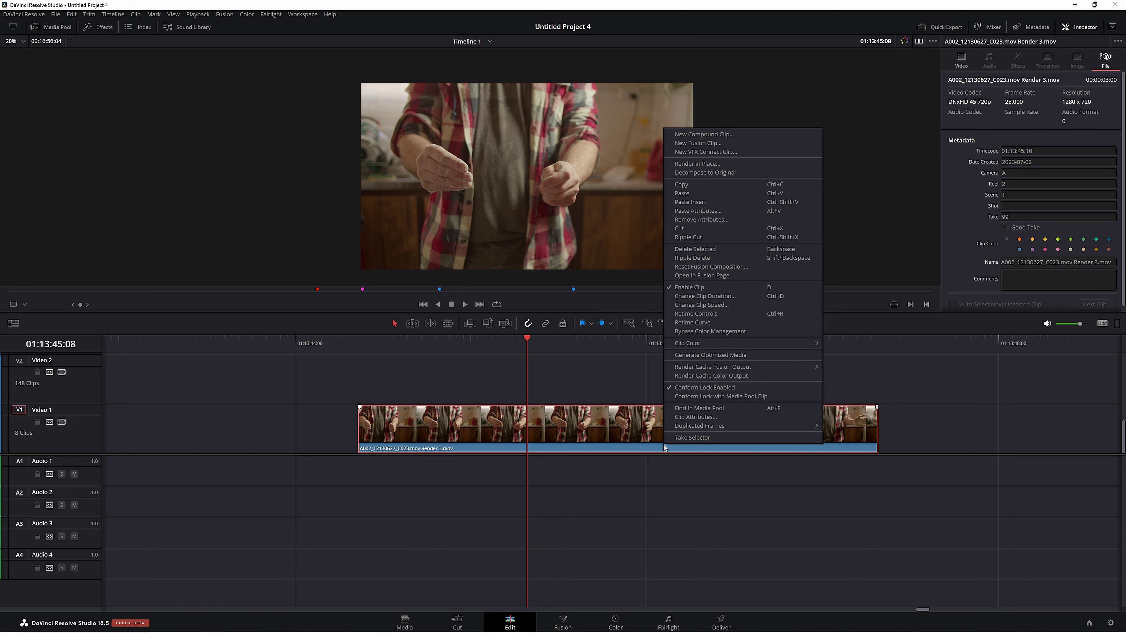
left_click(722, 175)
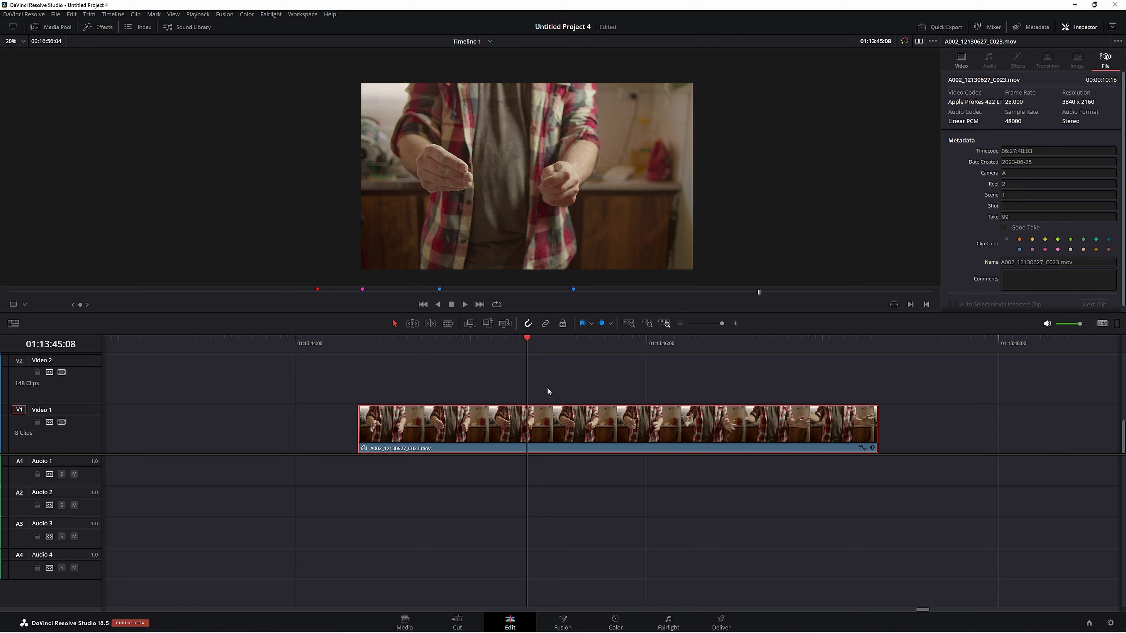
left_click_drag(560, 348, 816, 359)
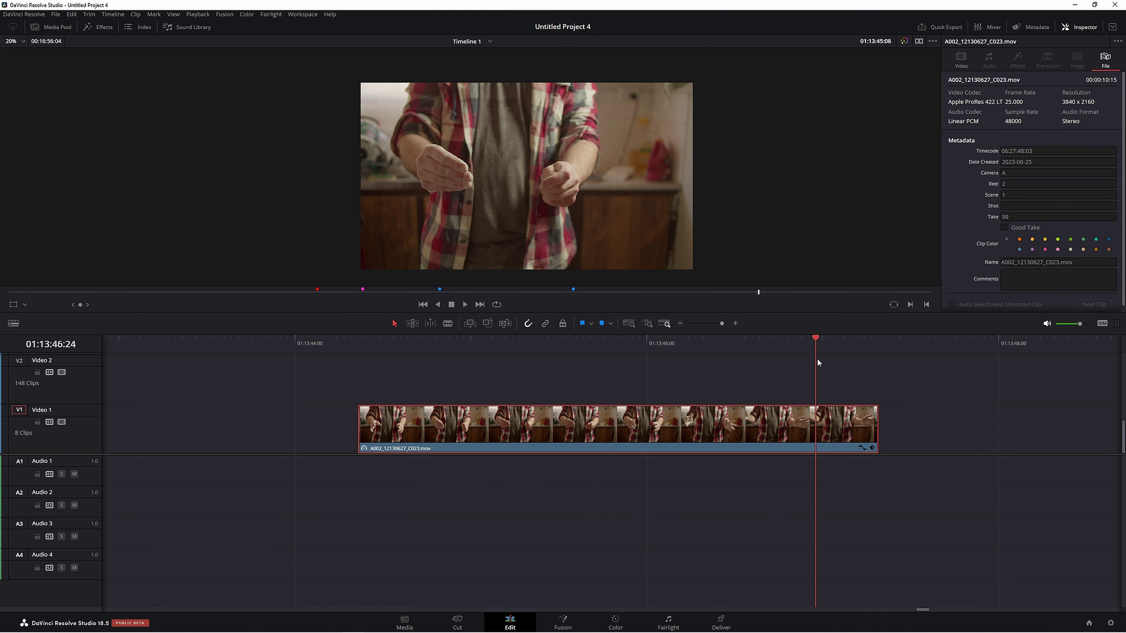
left_click_drag(876, 423, 778, 430)
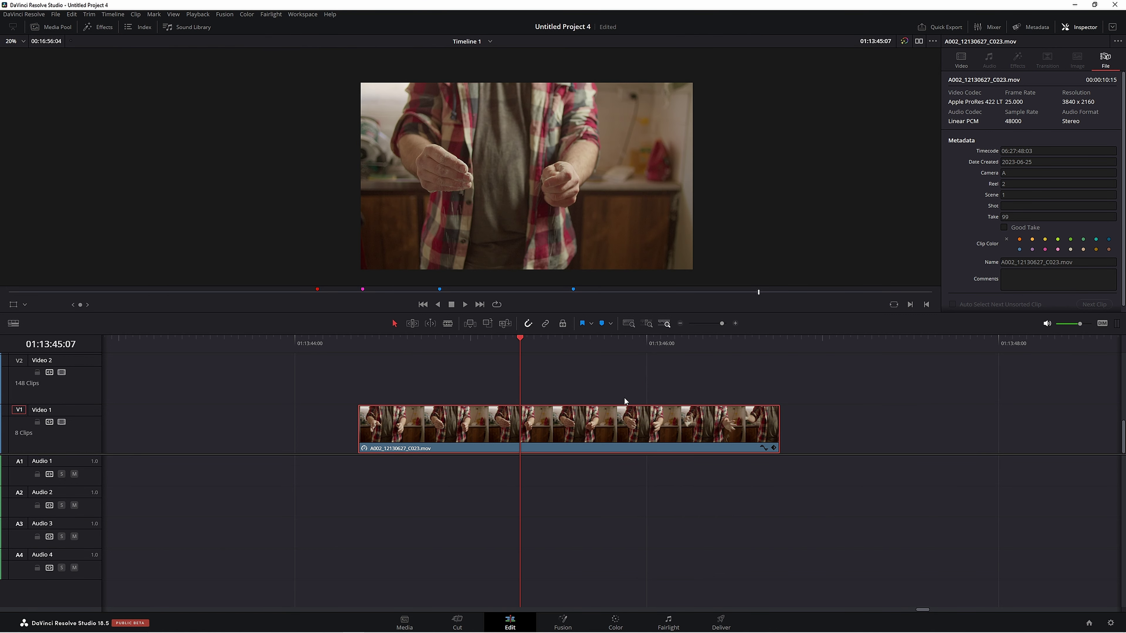
left_click(428, 367)
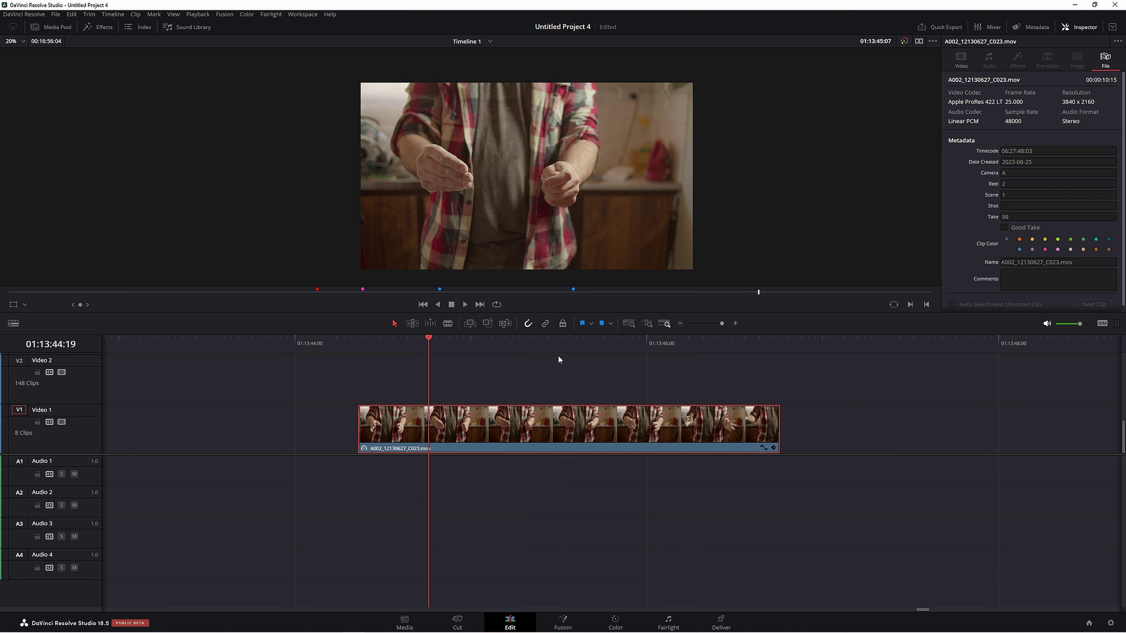
left_click(603, 364)
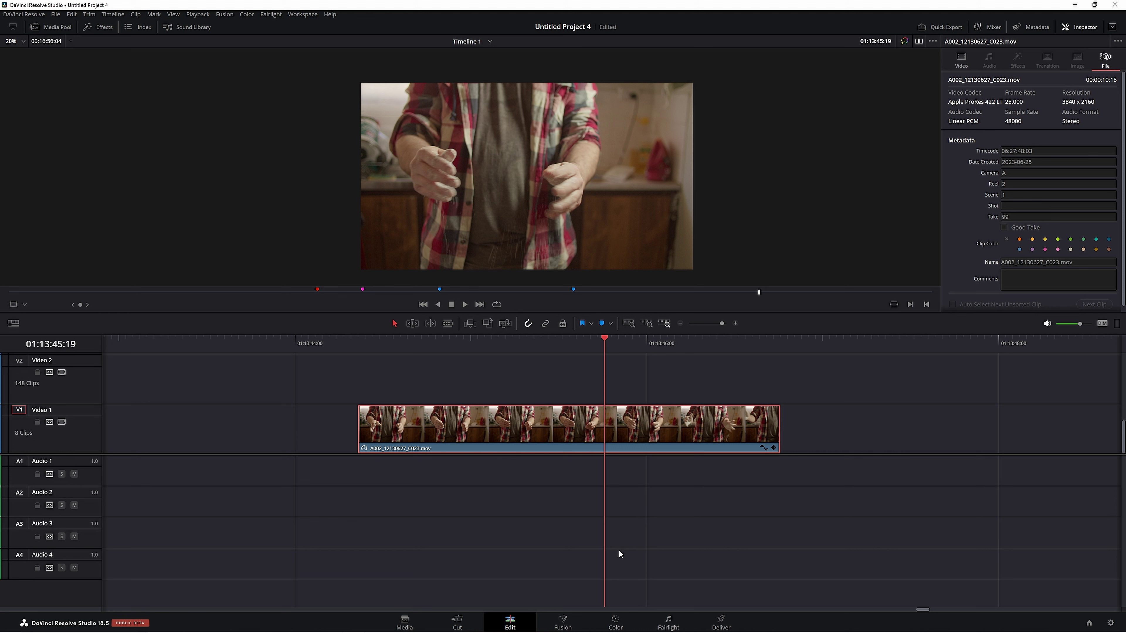
left_click(720, 621)
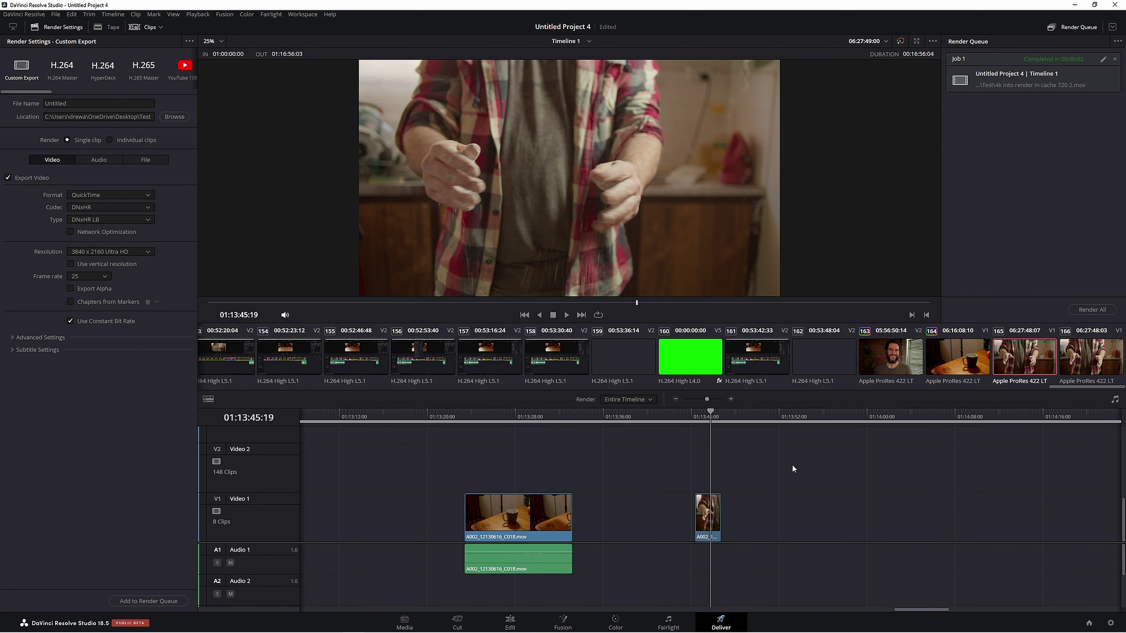